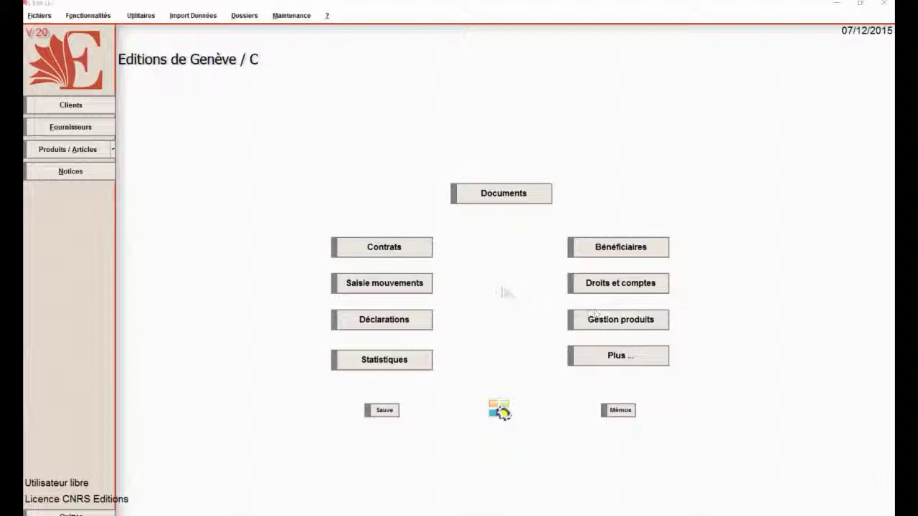
# Preview the payment slip of the 11/02/2015 "Avance J'ai Lu" advance for ELEVAGE DU MAINE COON, examining its deductions and net amount payable
pyautogui.click(413, 286)
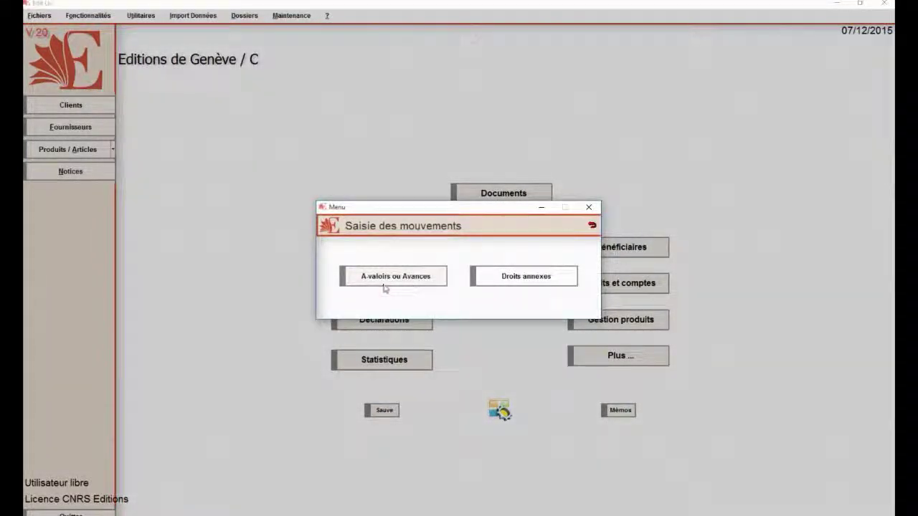
pyautogui.click(385, 283)
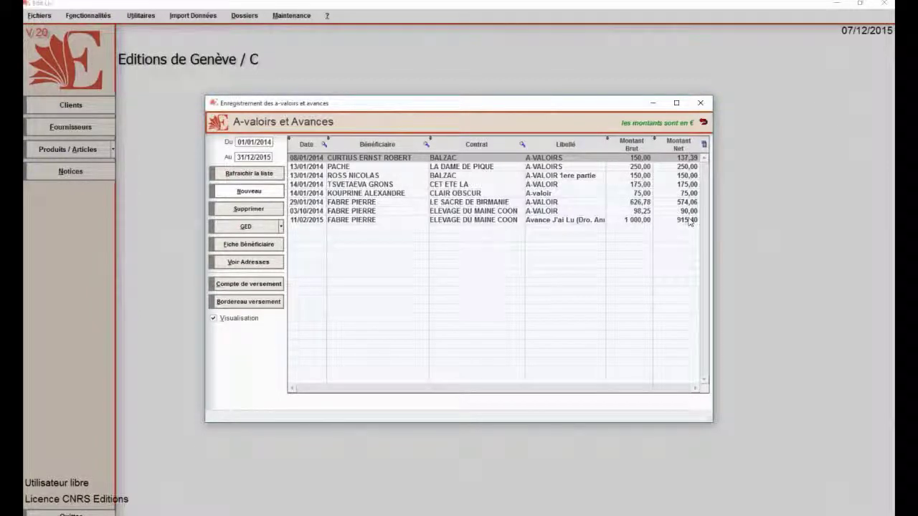
pyautogui.click(641, 221)
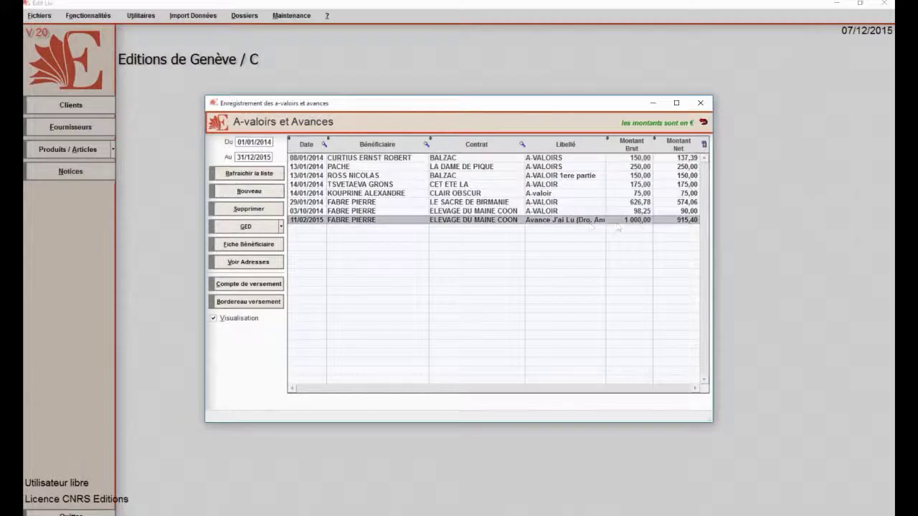
pyautogui.click(266, 302)
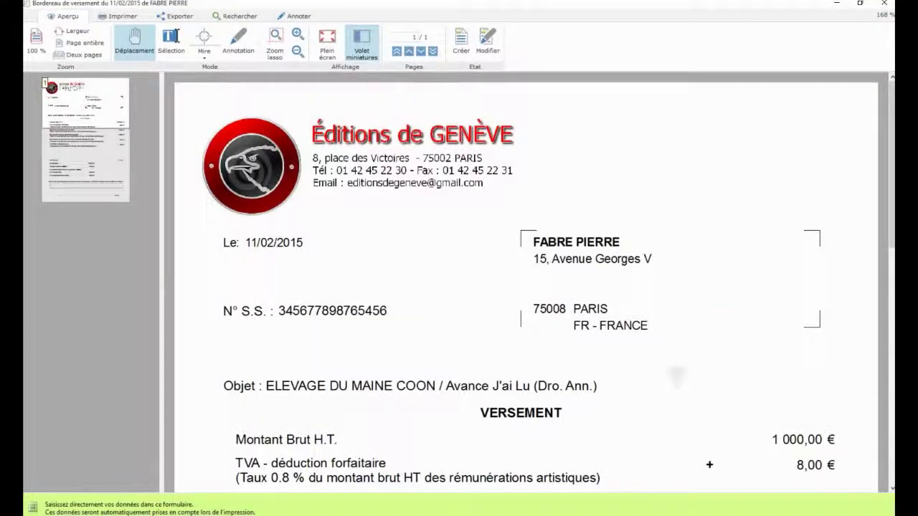
pyautogui.moveTo(710, 387); pyautogui.dragTo(639, 119)
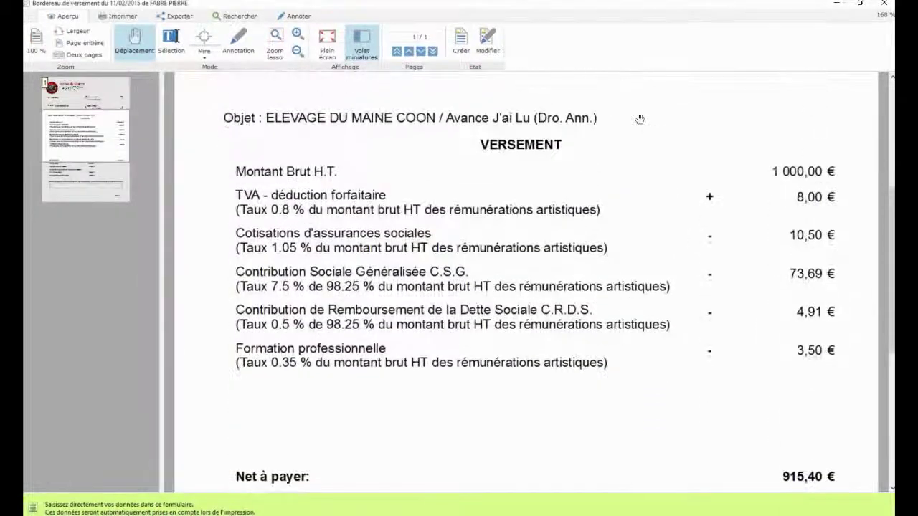
pyautogui.moveTo(649, 322); pyautogui.dragTo(623, 251)
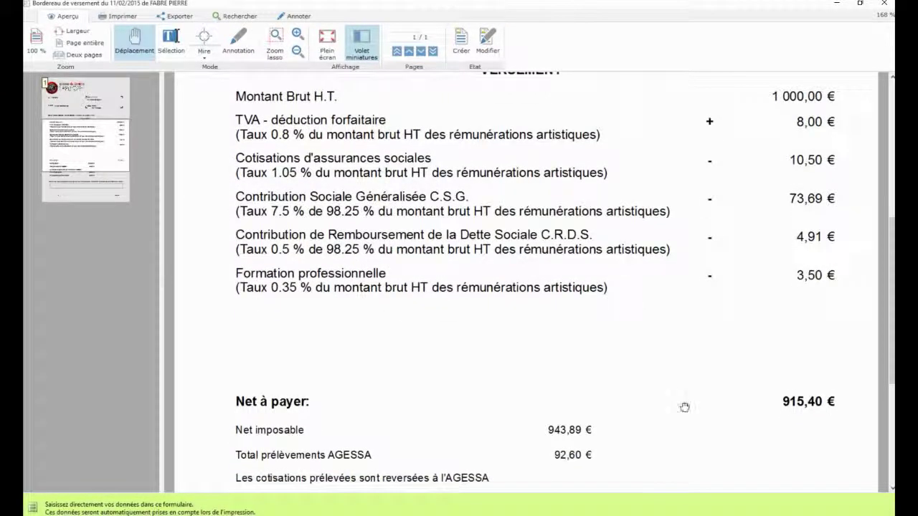
pyautogui.moveTo(684, 406); pyautogui.dragTo(654, 252)
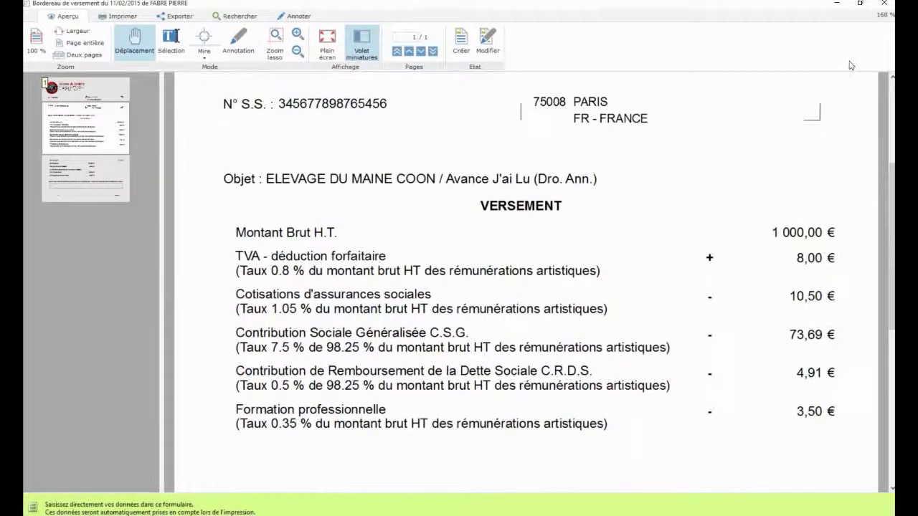
pyautogui.click(885, 3)
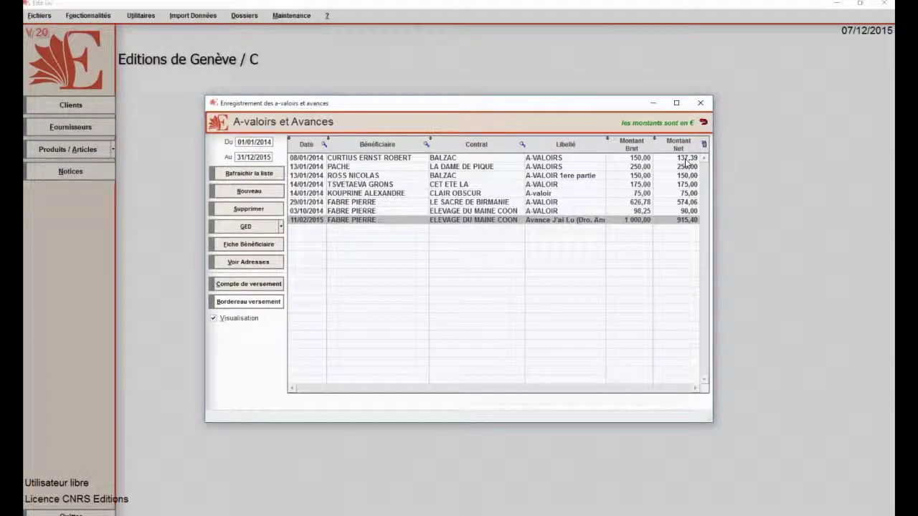
pyautogui.click(703, 122)
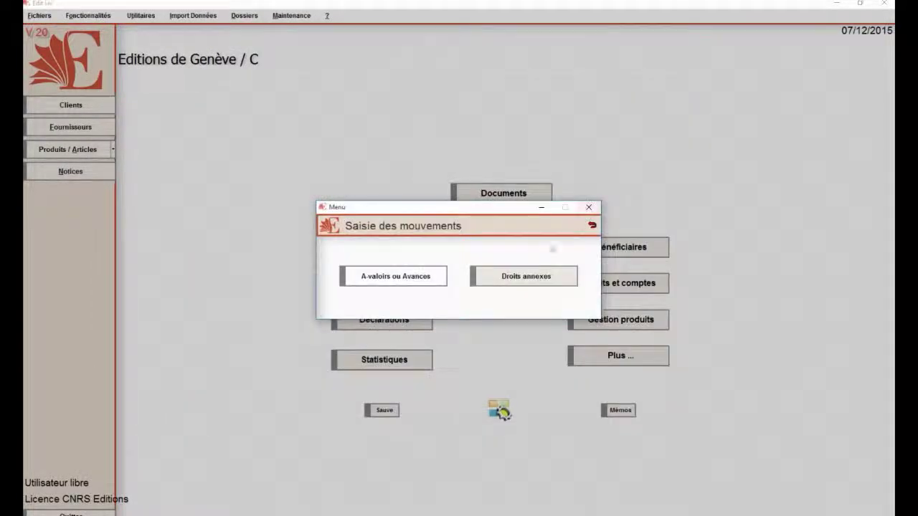
# Review the list of recorded ancillary rights (Droits annexes) and return to the main menu
pyautogui.click(529, 278)
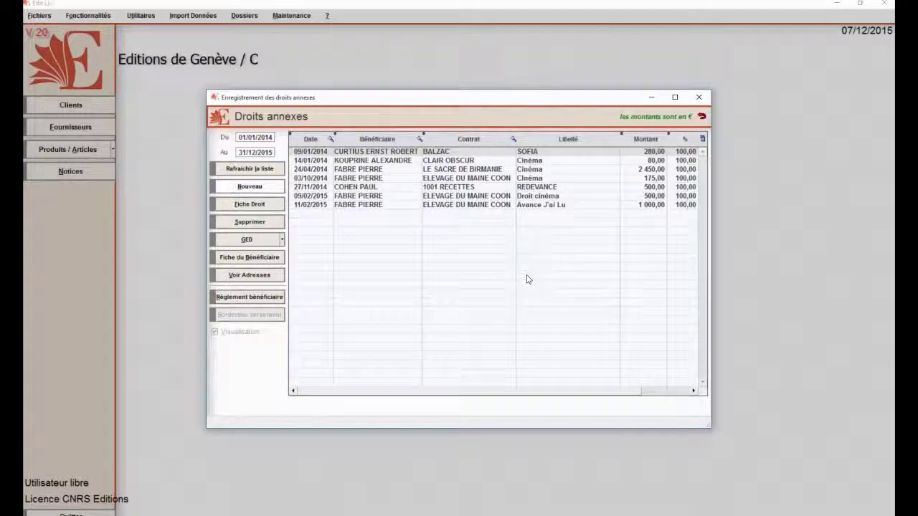
pyautogui.click(702, 117)
pyautogui.click(595, 227)
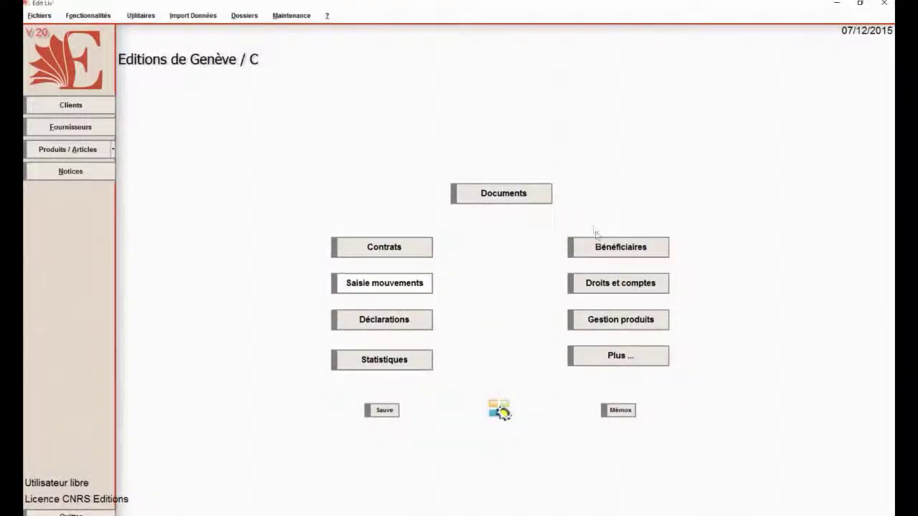
# Calculate the rights of all contracts for the period 01/01/2014 to 31/12/2014
pyautogui.click(620, 284)
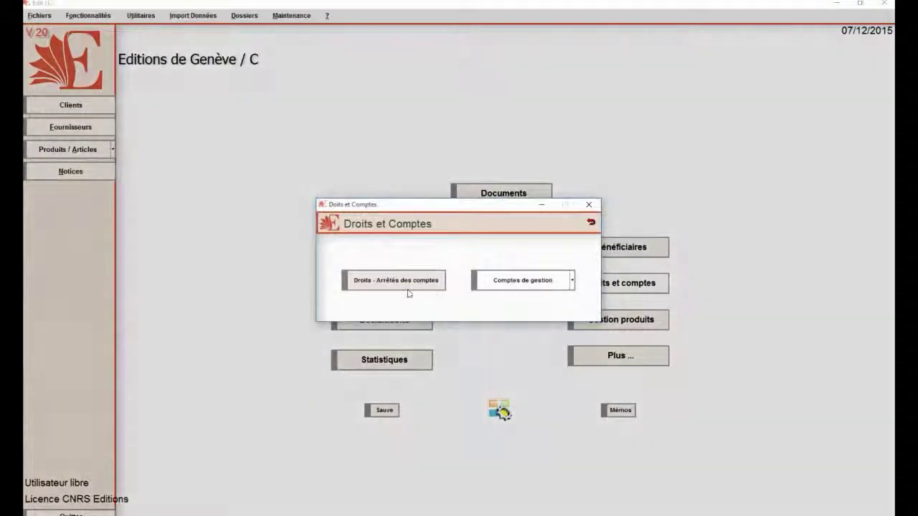
pyautogui.click(386, 286)
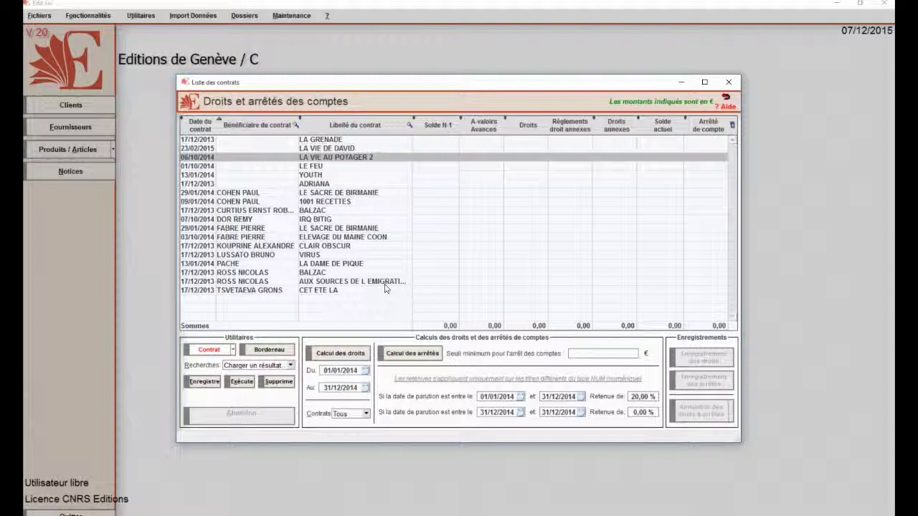
pyautogui.click(351, 361)
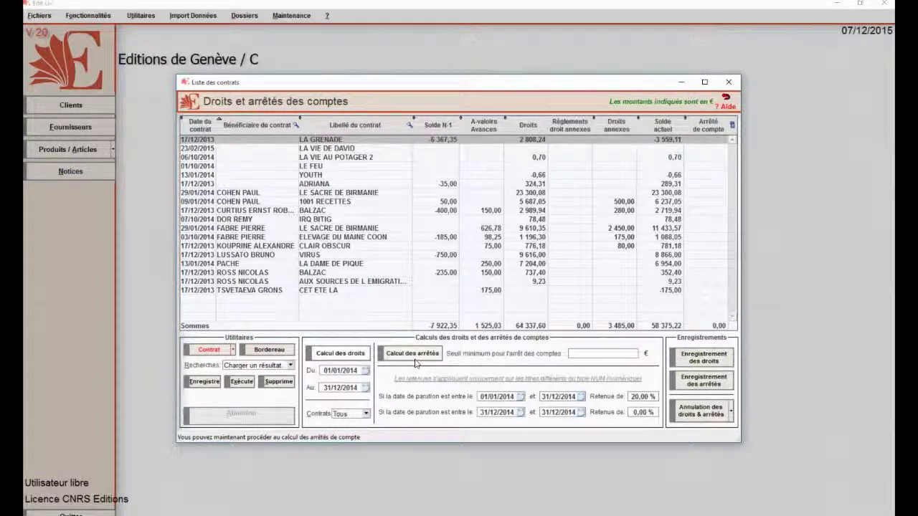
# Calculate the account closings with a minimum threshold of 20 €, confirming the 20 % retention for titles published in 2014
pyautogui.click(605, 357)
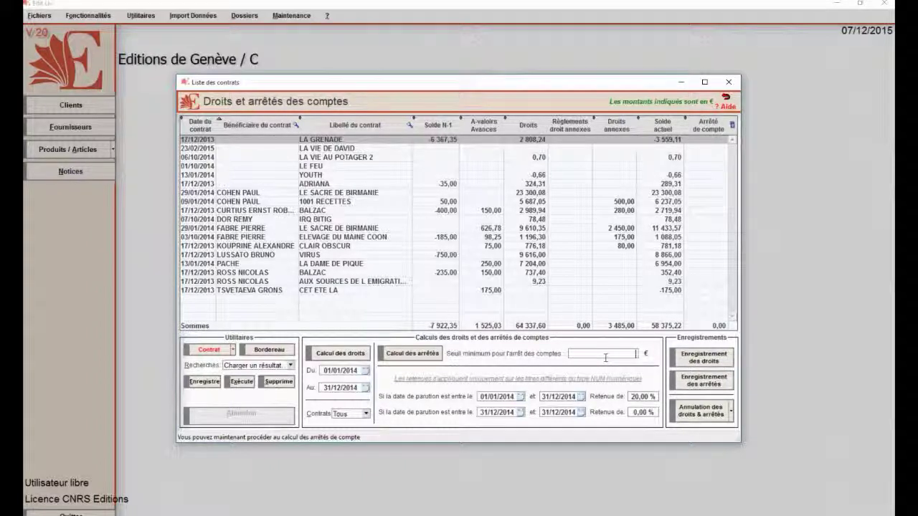
pyautogui.write('20')
pyautogui.click(423, 355)
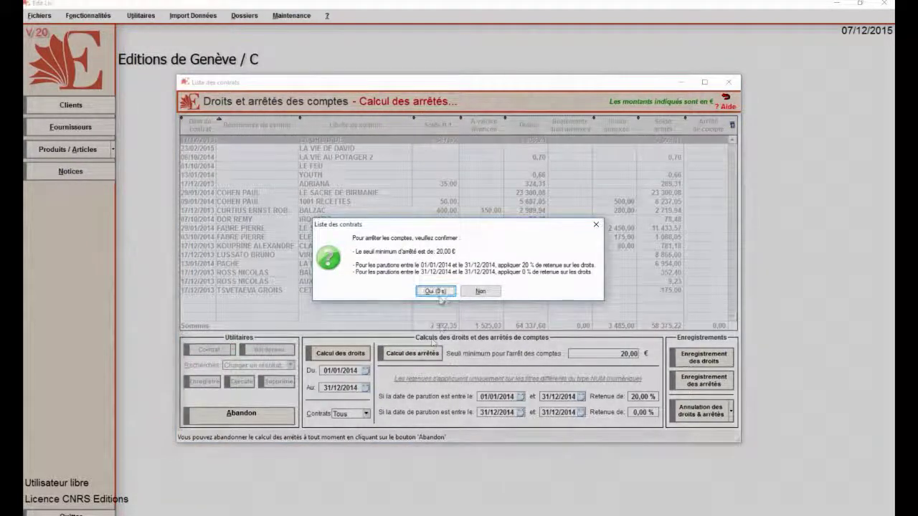
pyautogui.click(437, 293)
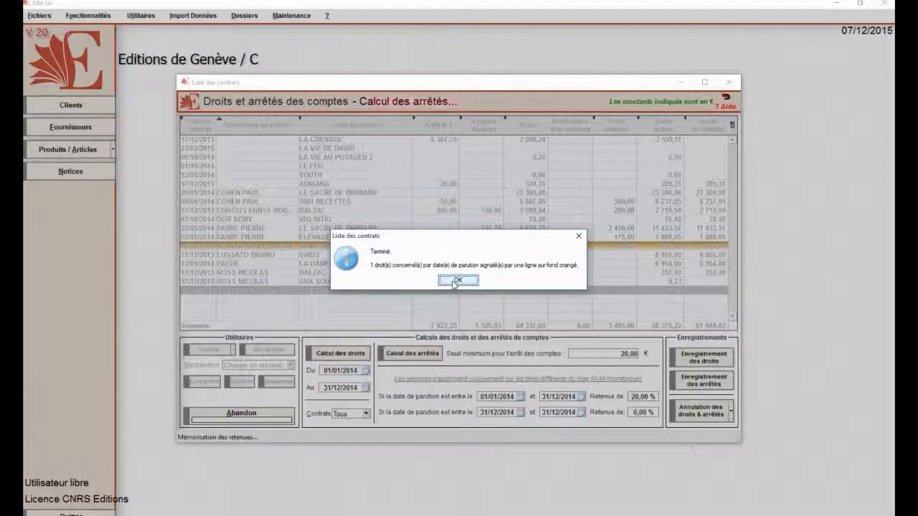
pyautogui.click(456, 280)
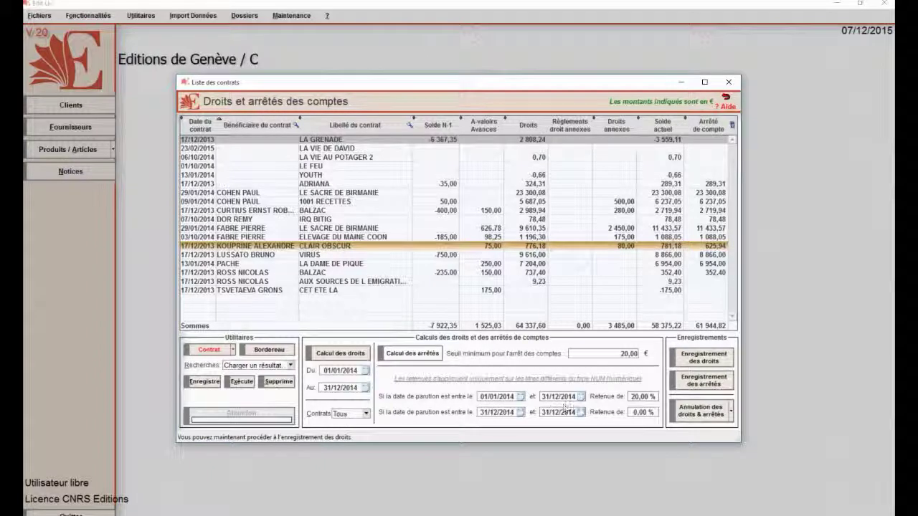
# Record the calculated rights and account closings, decline the irreversible locking of the values, and return to the main menu
pyautogui.click(697, 358)
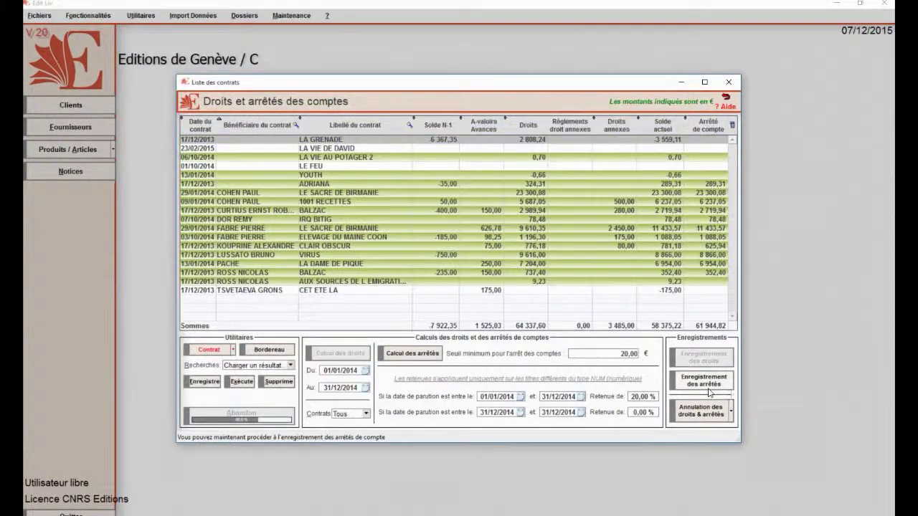
pyautogui.click(707, 389)
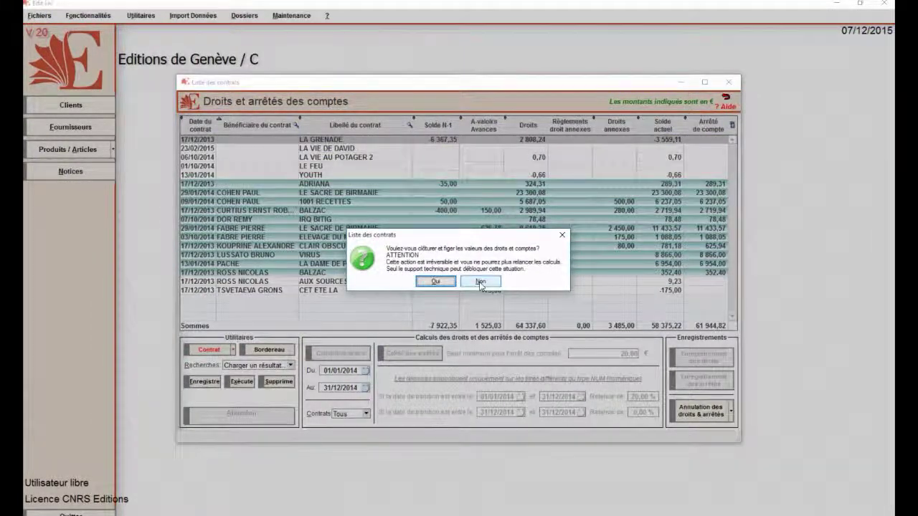
pyautogui.click(479, 283)
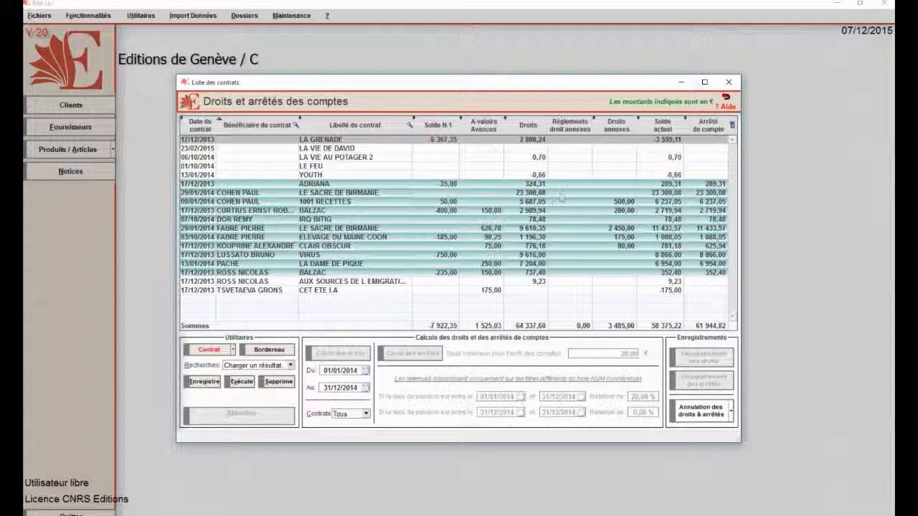
pyautogui.click(726, 98)
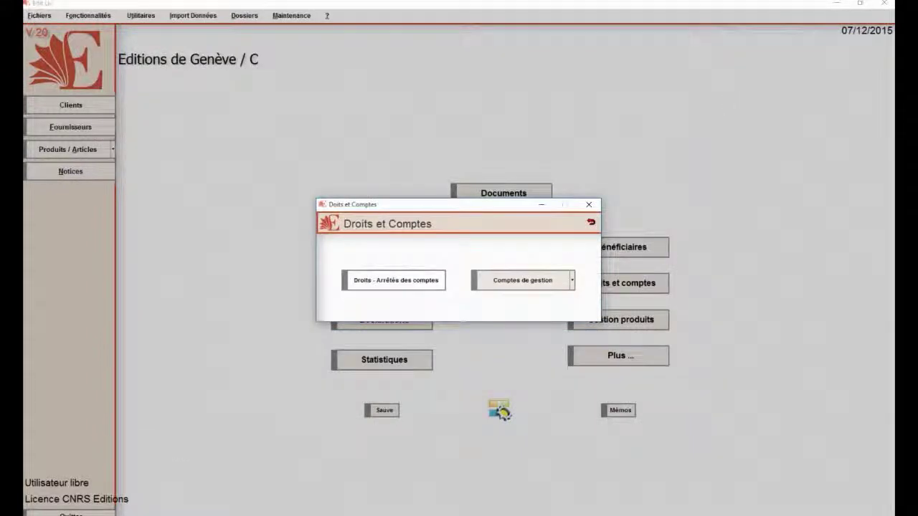
pyautogui.click(590, 223)
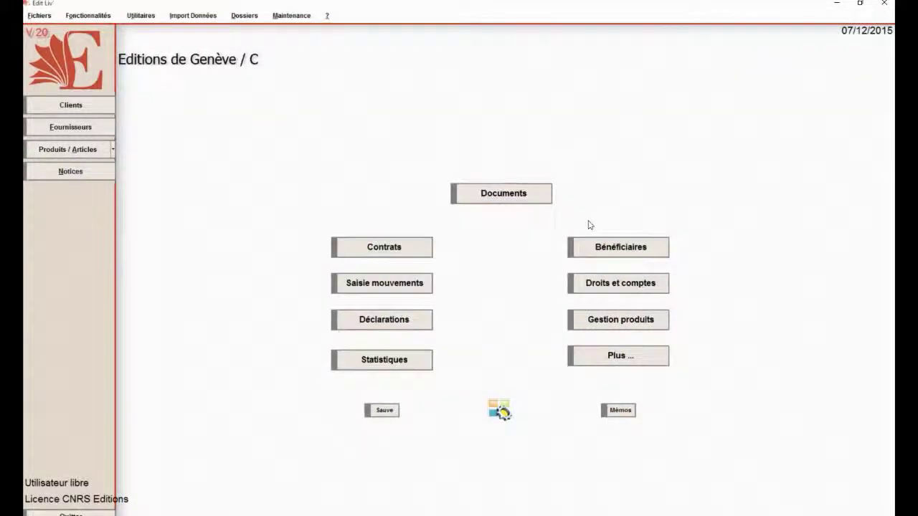
# Preview the detailed author accounts (Par auteur détaillé) of the Lausanne beneficiary for 01/01/2014 to 31/12/2014
pyautogui.click(613, 248)
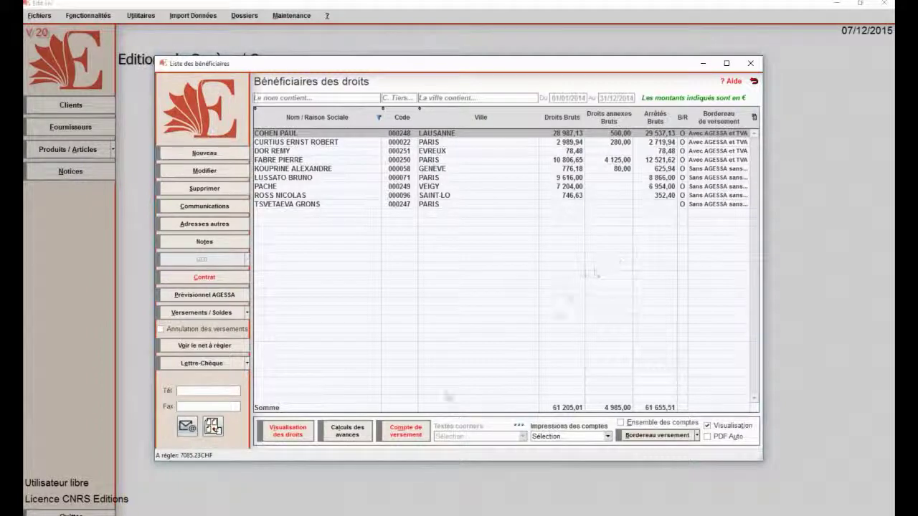
pyautogui.click(577, 142)
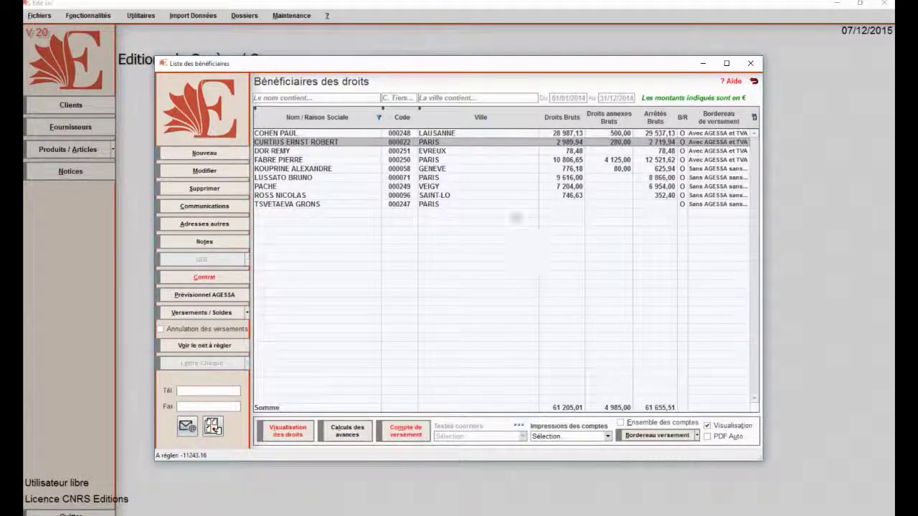
pyautogui.click(439, 133)
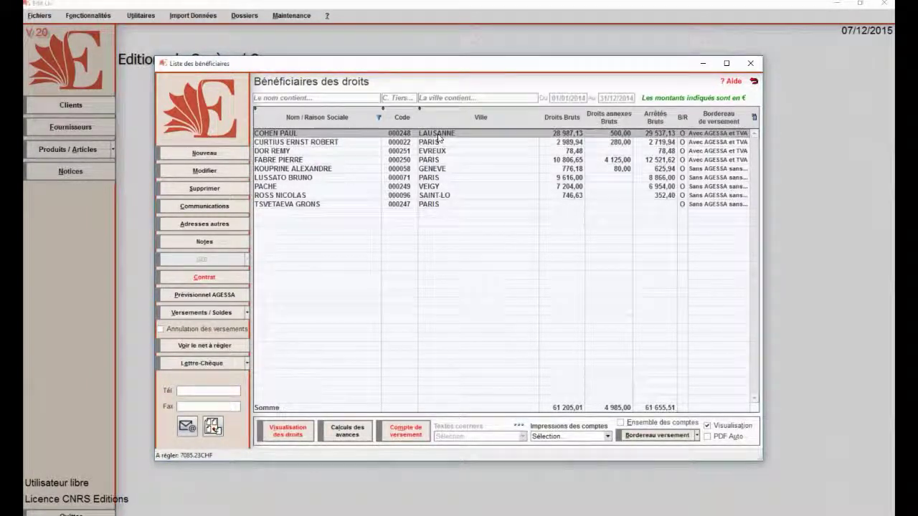
pyautogui.click(607, 437)
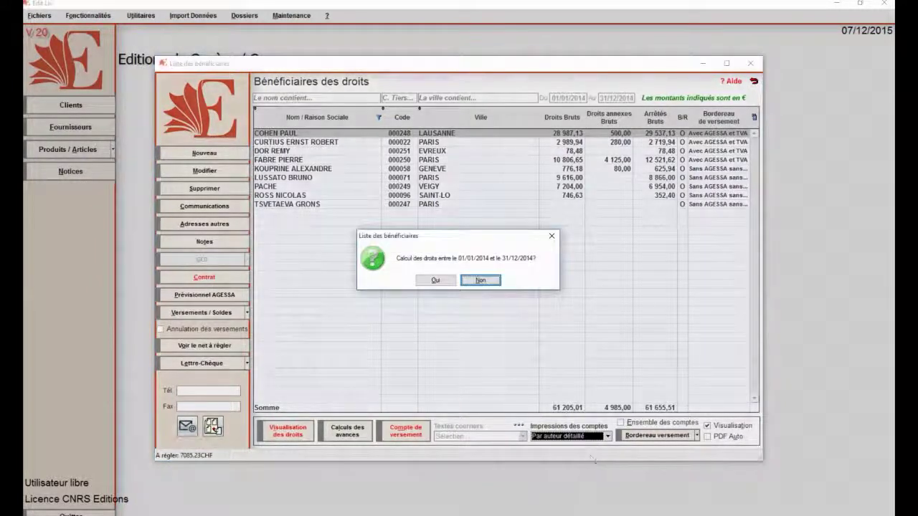
pyautogui.click(435, 282)
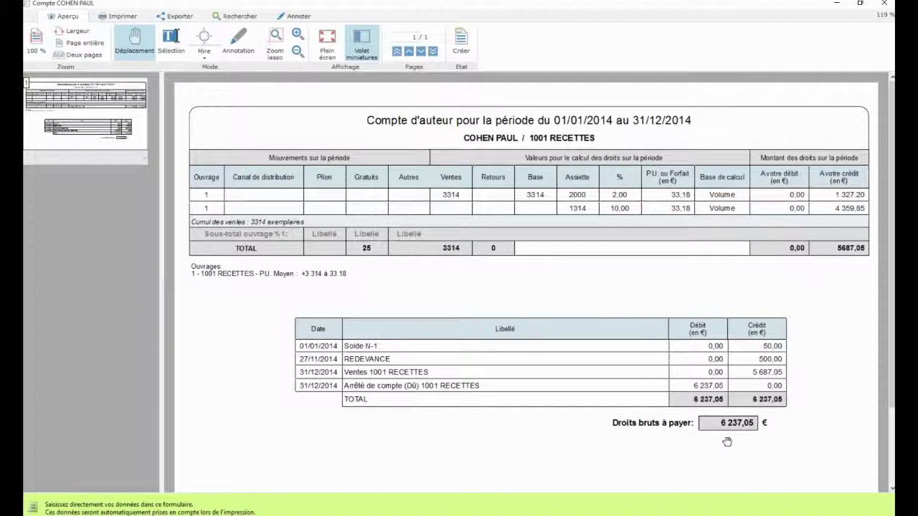
pyautogui.click(885, 4)
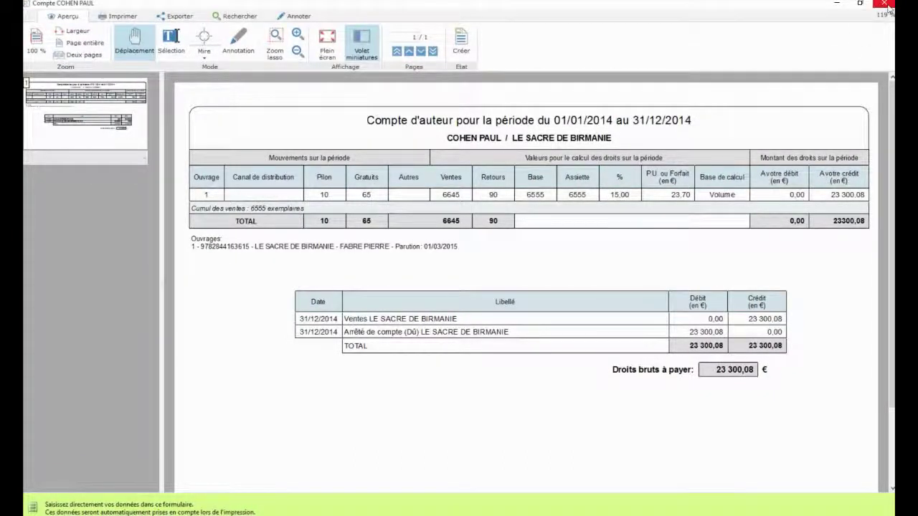
pyautogui.click(886, 5)
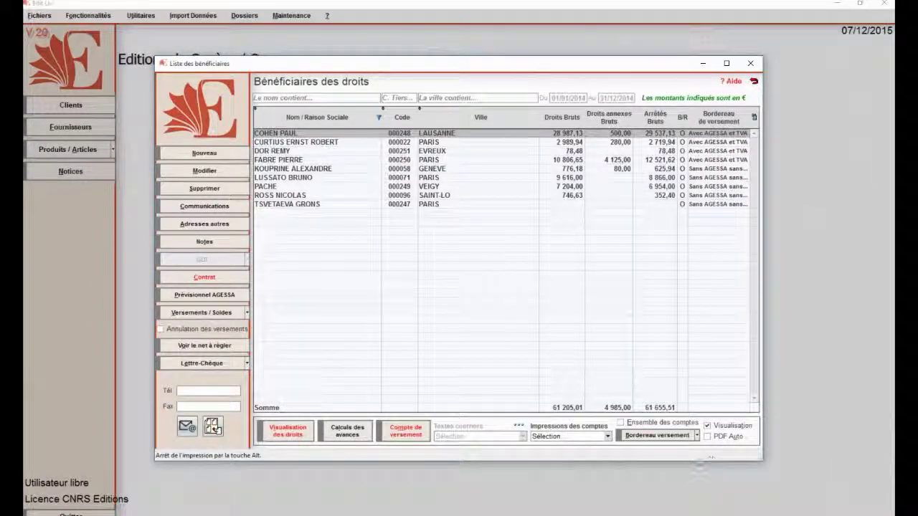
# Preview the Lausanne beneficiary's contract statement and the payment slip calculated on the balance payment
pyautogui.click(657, 436)
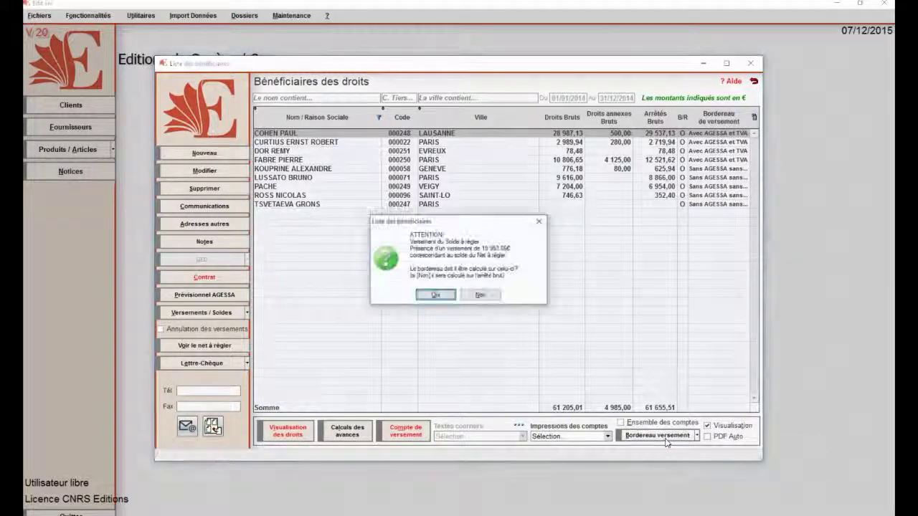
pyautogui.click(432, 297)
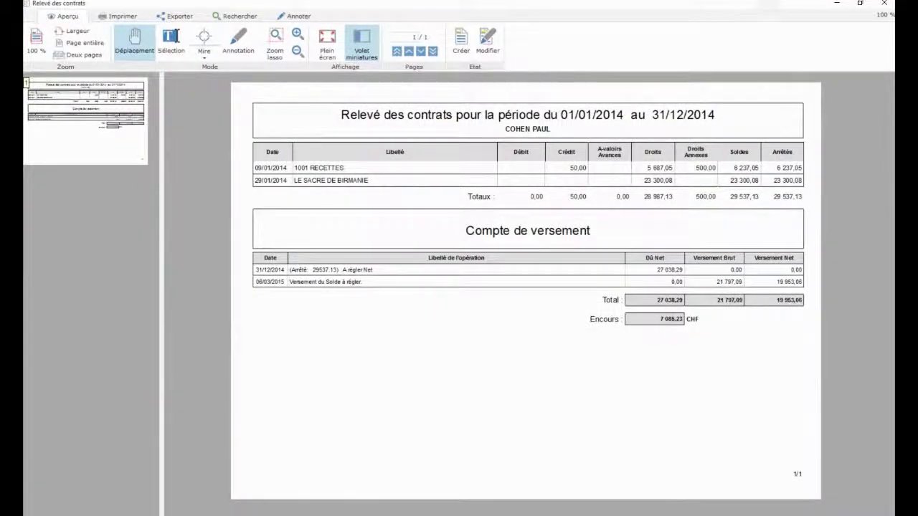
pyautogui.click(885, 6)
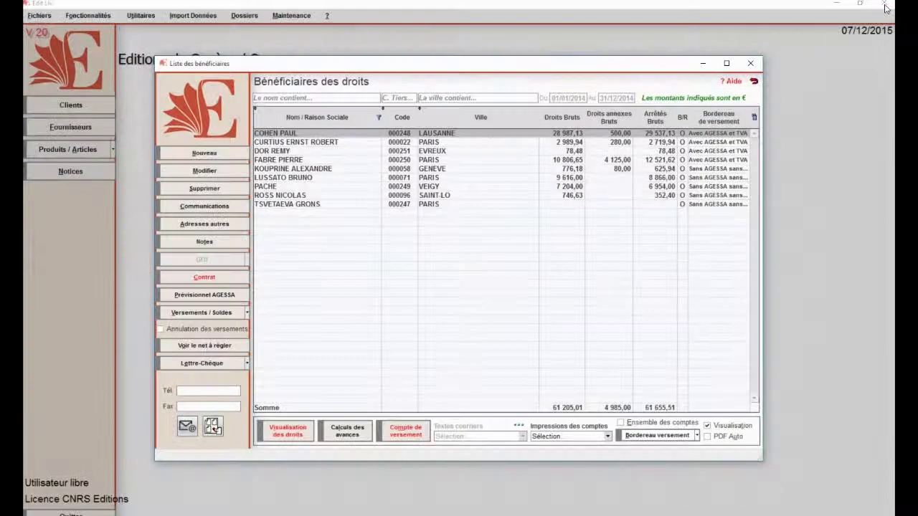
pyautogui.click(692, 437)
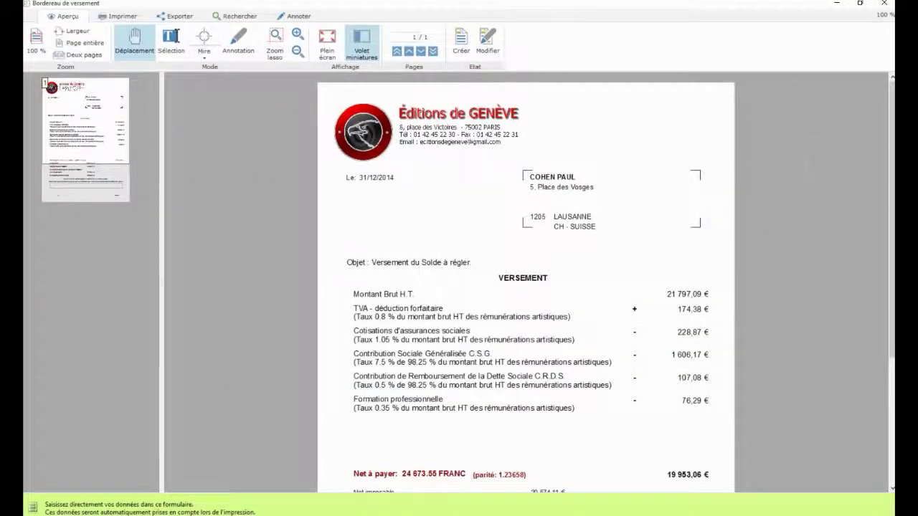
pyautogui.click(893, 484)
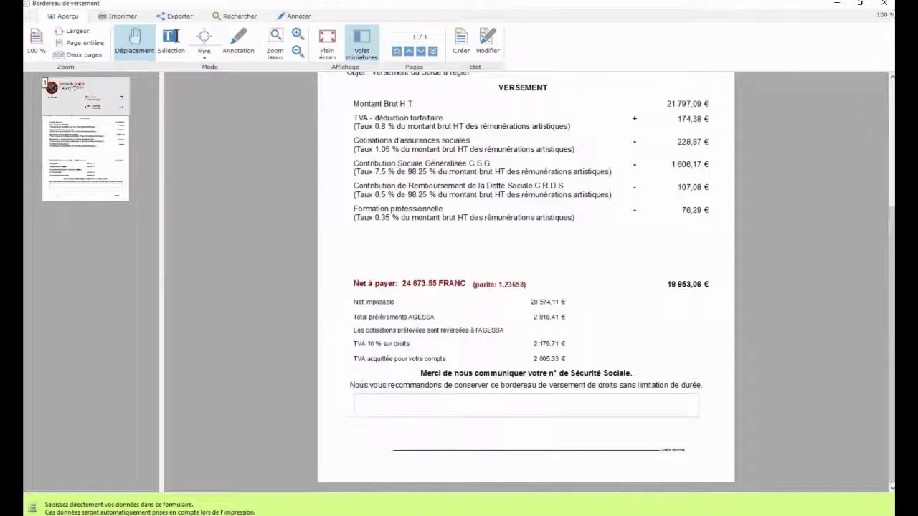
pyautogui.click(886, 6)
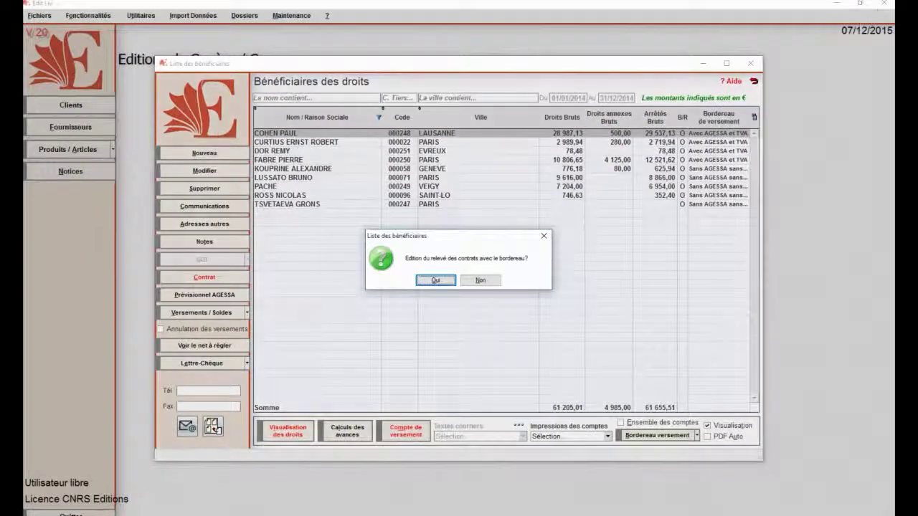
# Preview the beneficiary's payment slip for the 2014 account closing without the contract statement, and return to the main menu
pyautogui.click(478, 281)
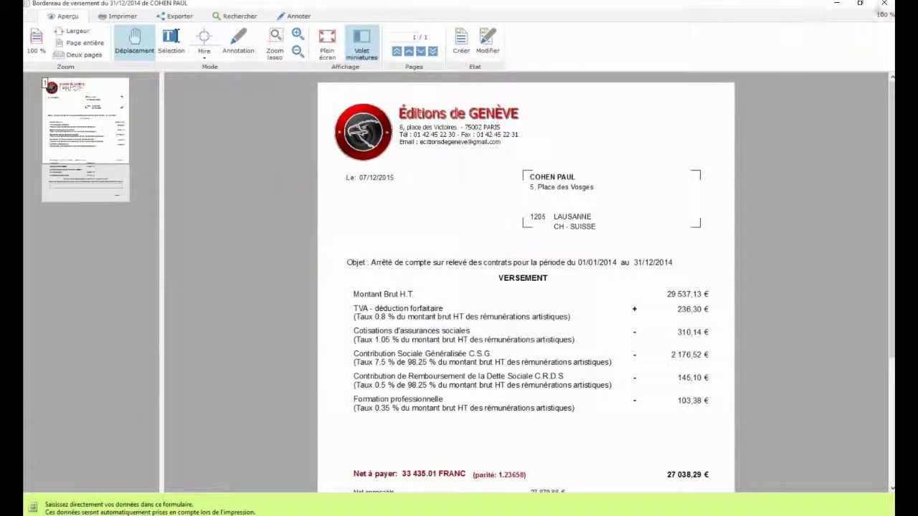
pyautogui.click(881, 5)
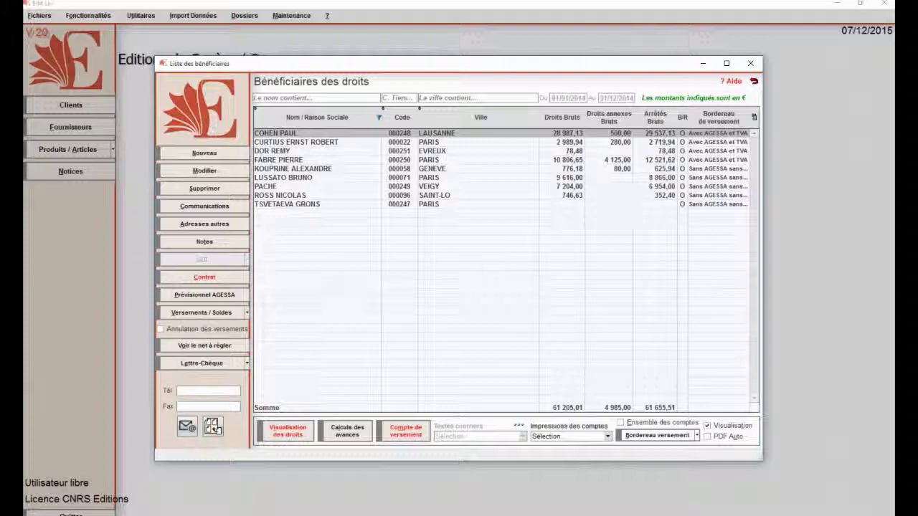
pyautogui.click(754, 83)
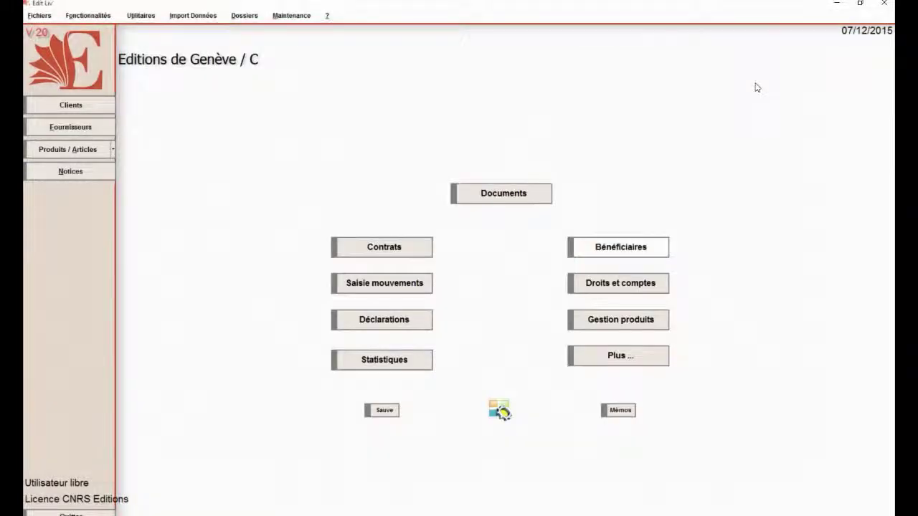